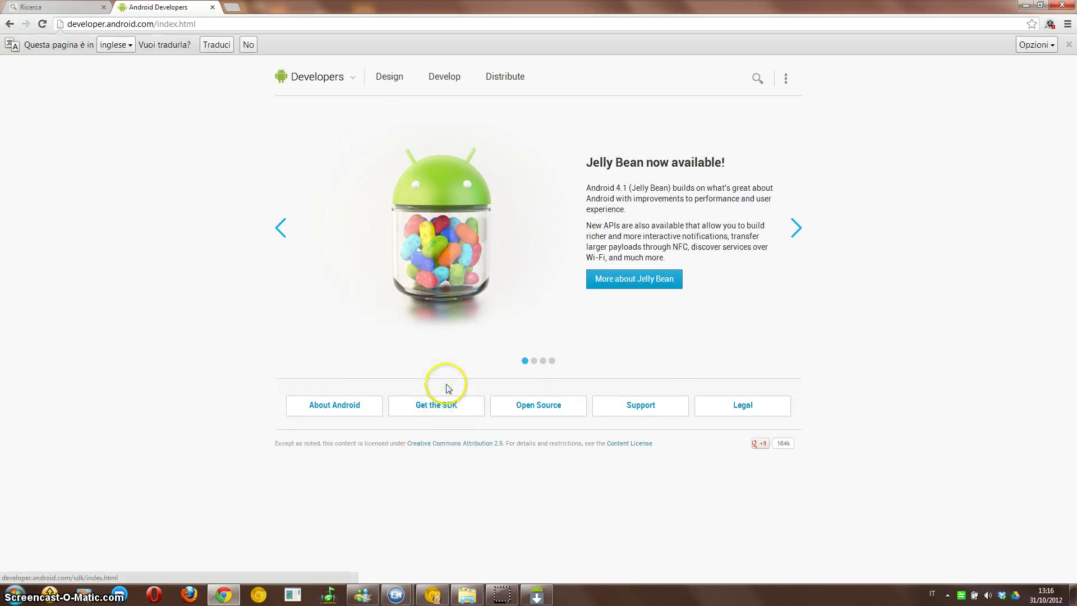
# - Open the Get the SDK page and show the SDK packages for other platforms
pyautogui.click(442, 404)
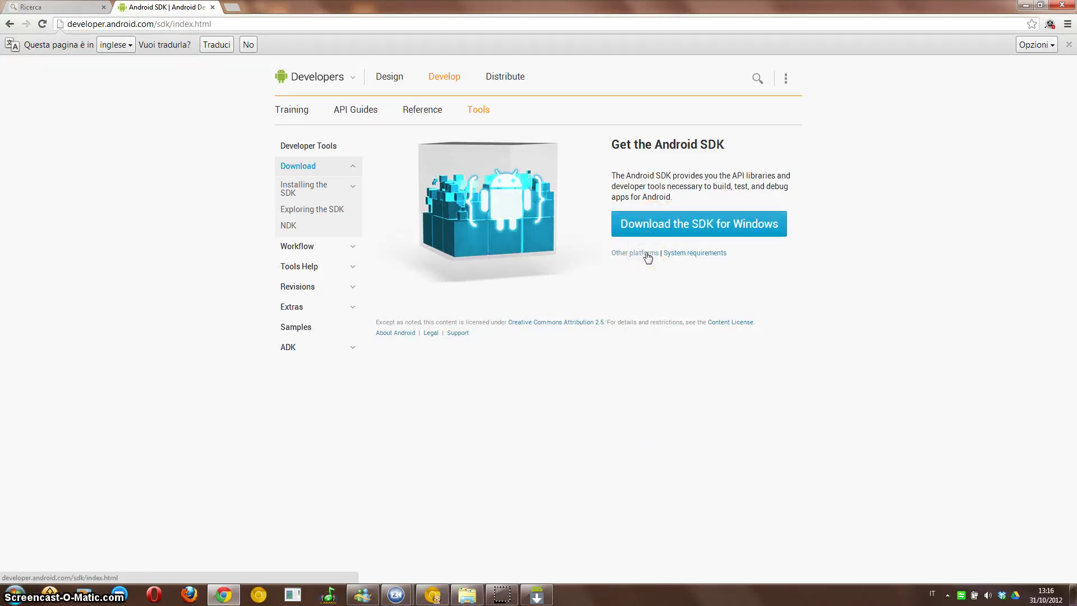
pyautogui.click(647, 253)
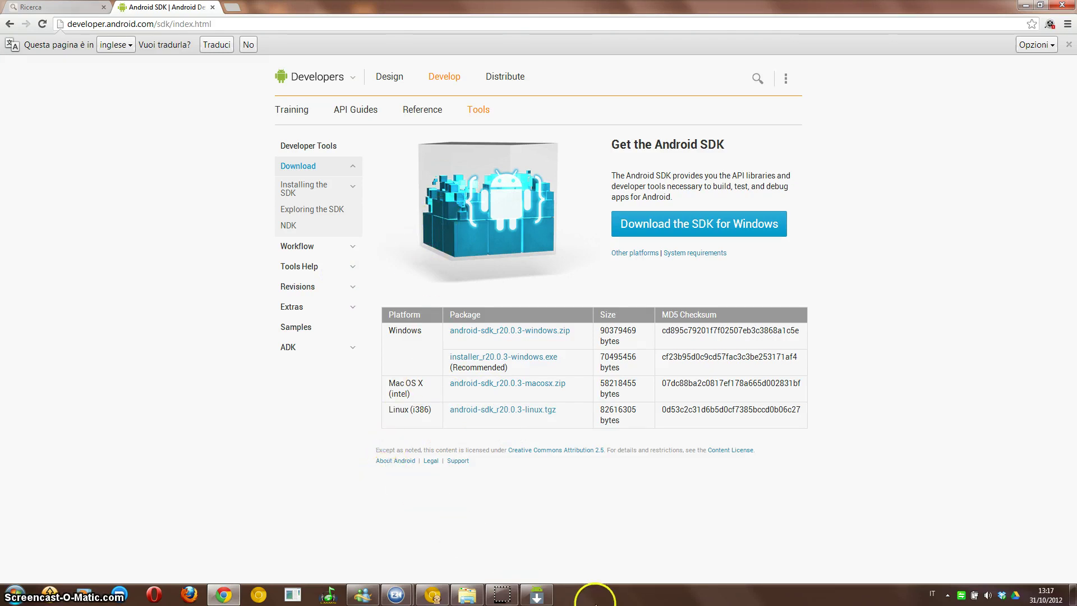
# - Switch to the Android SDK Manager and examine its package list and the package display and sorting options
pyautogui.moveTo(539, 595)
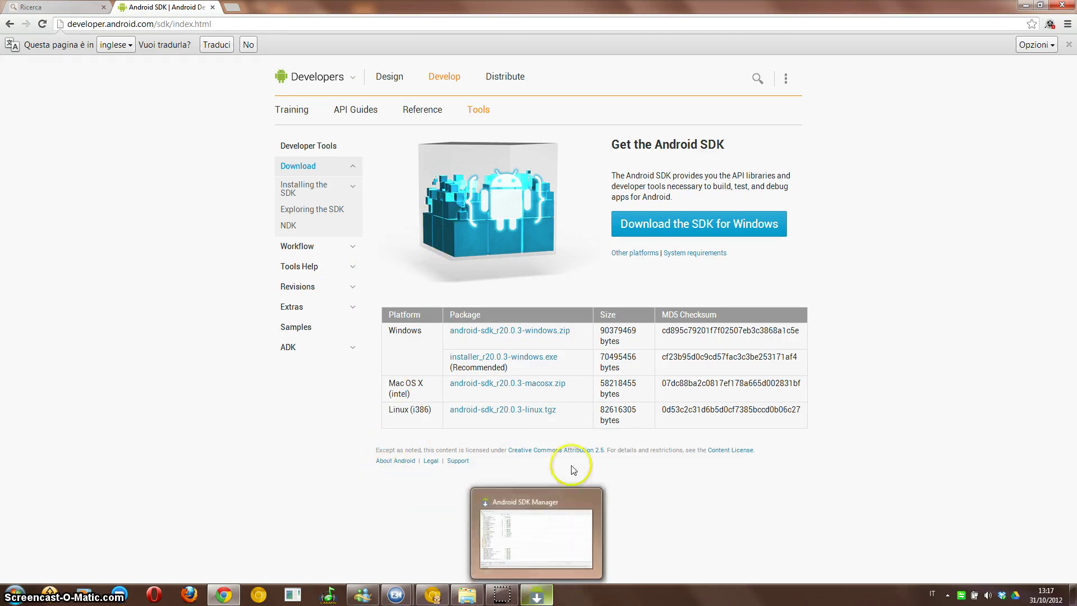
pyautogui.click(537, 597)
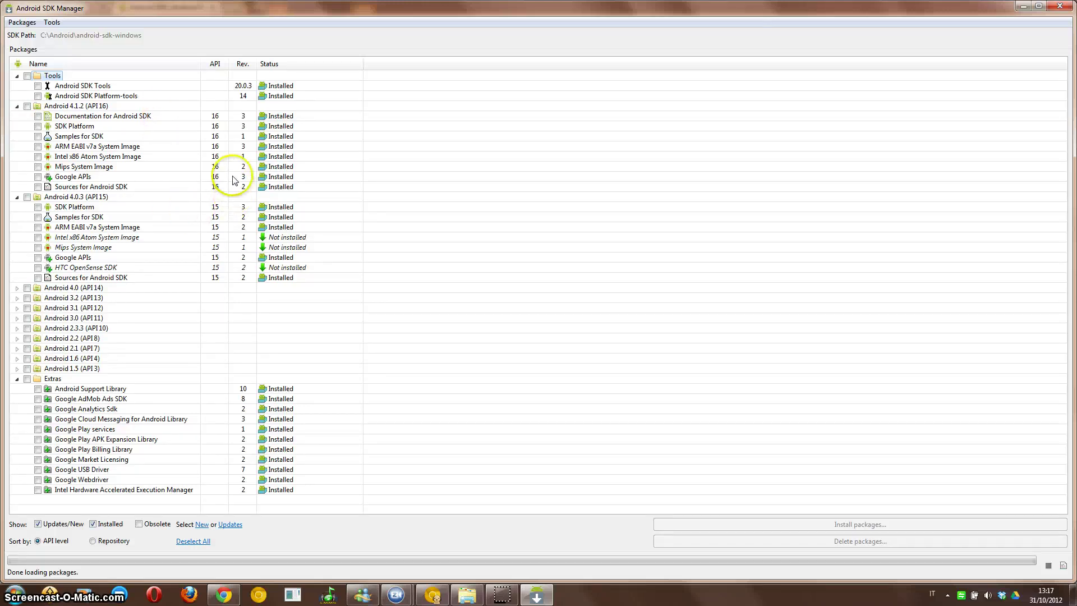
pyautogui.click(71, 115)
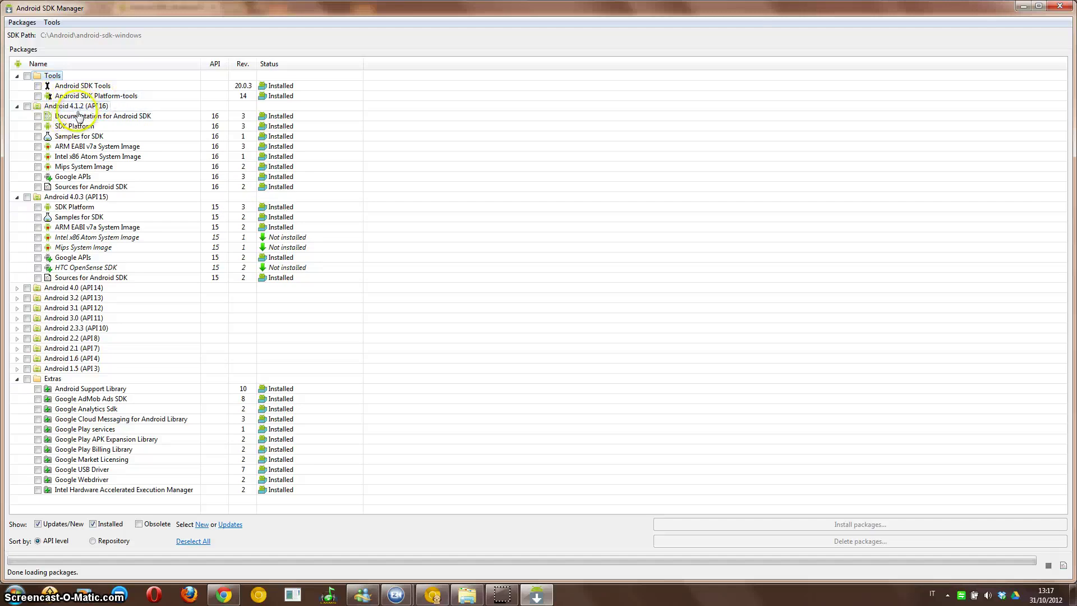
pyautogui.click(294, 64)
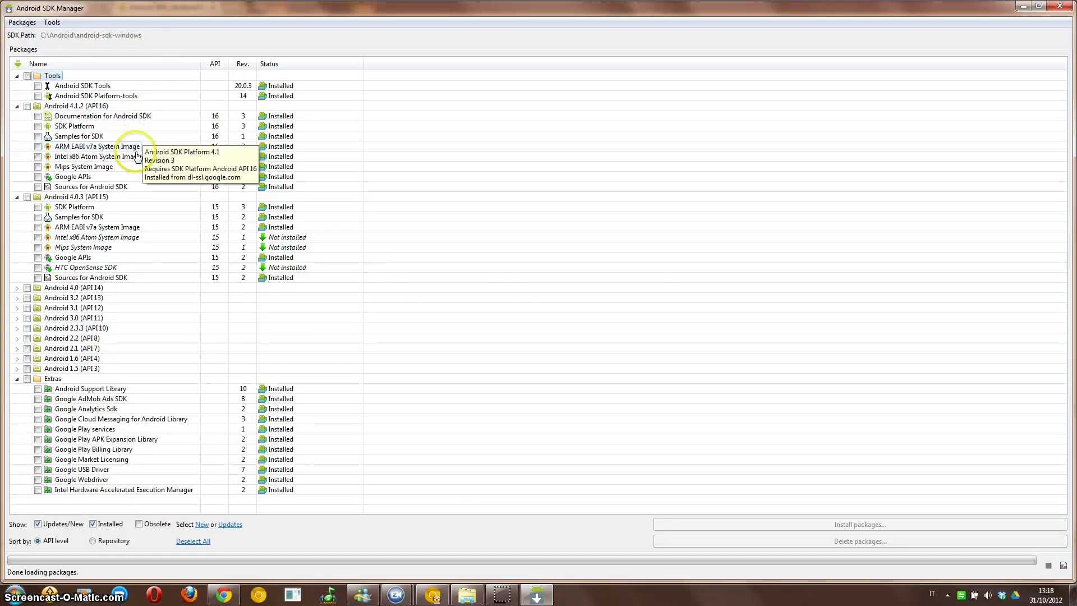
pyautogui.click(28, 24)
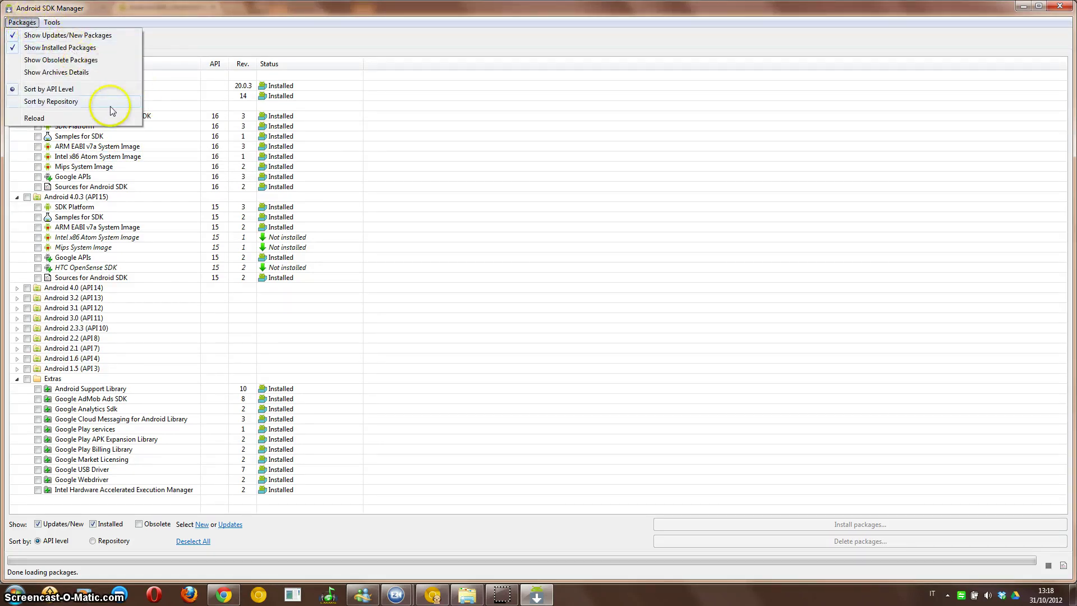
pyautogui.click(151, 12)
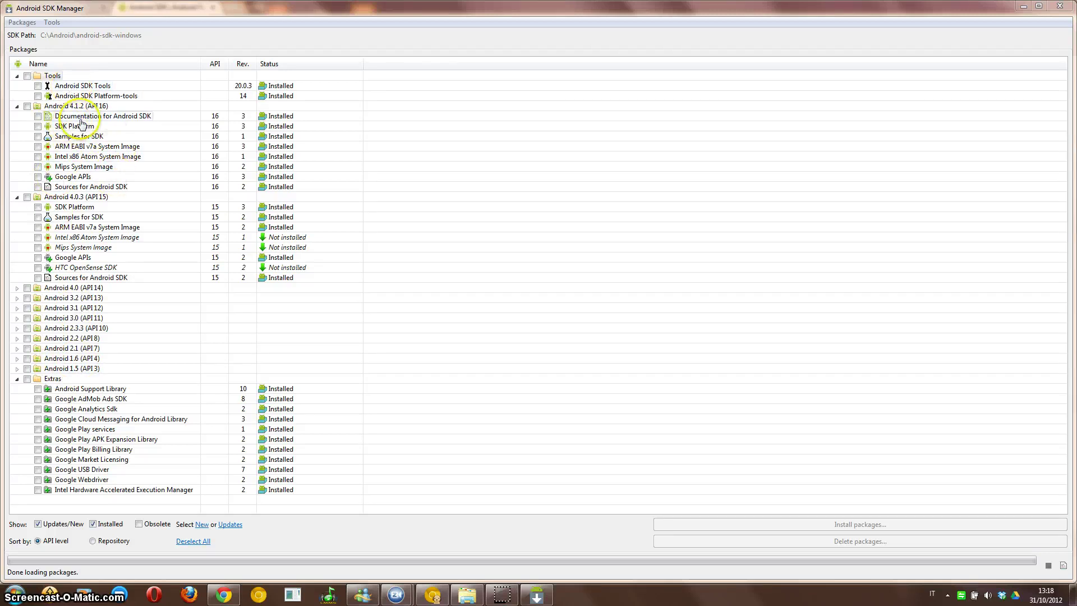
pyautogui.moveTo(82, 123)
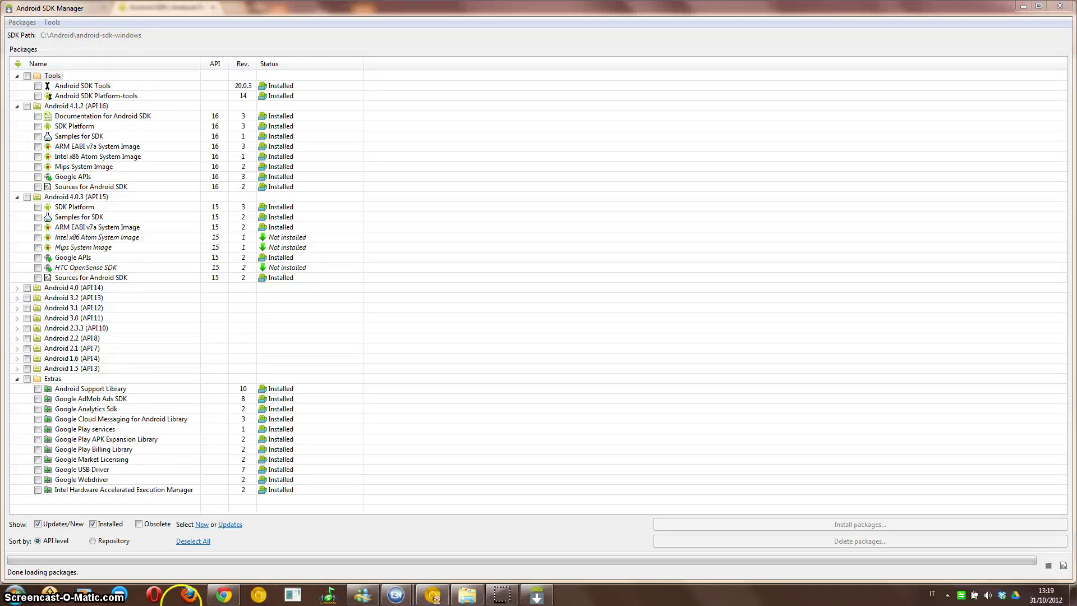
# - Switch to the android-sdk-windows folder in Windows Explorer and run AVD Manager
pyautogui.click(235, 597)
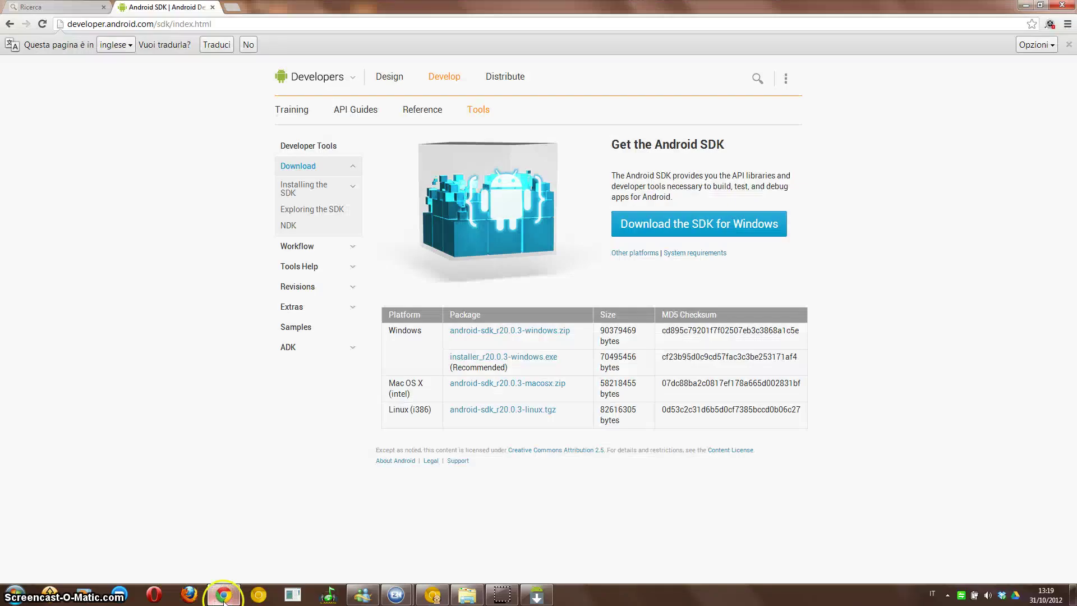
pyautogui.click(236, 598)
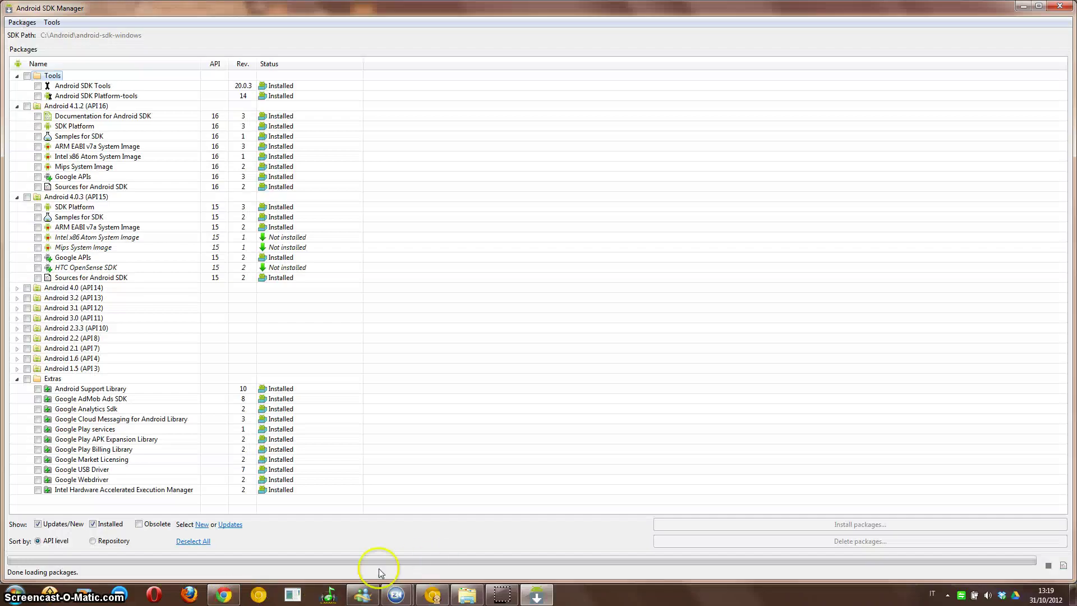
pyautogui.click(467, 591)
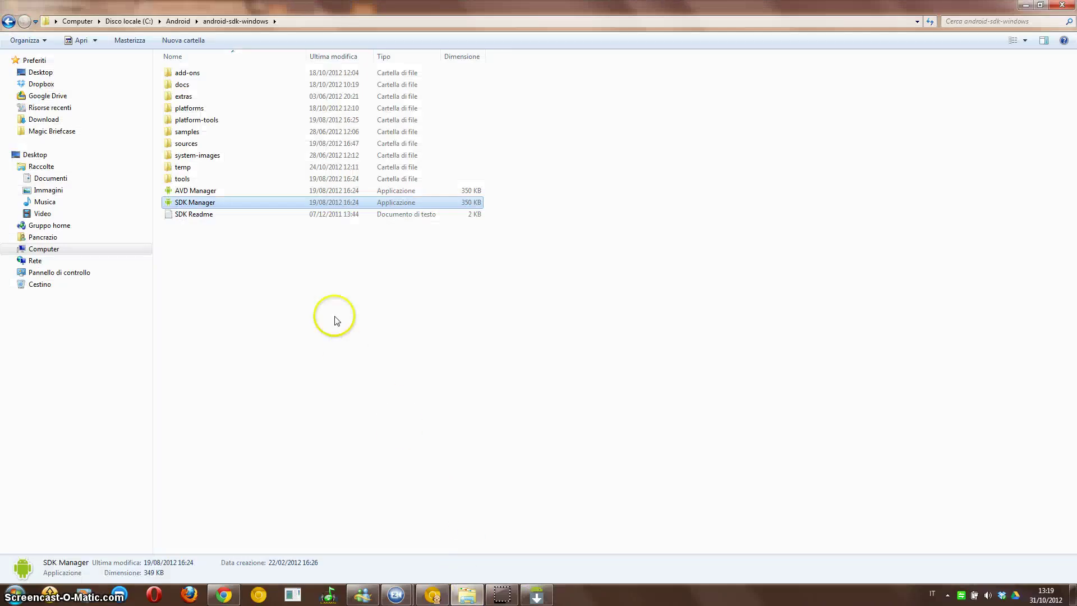
pyautogui.click(222, 192)
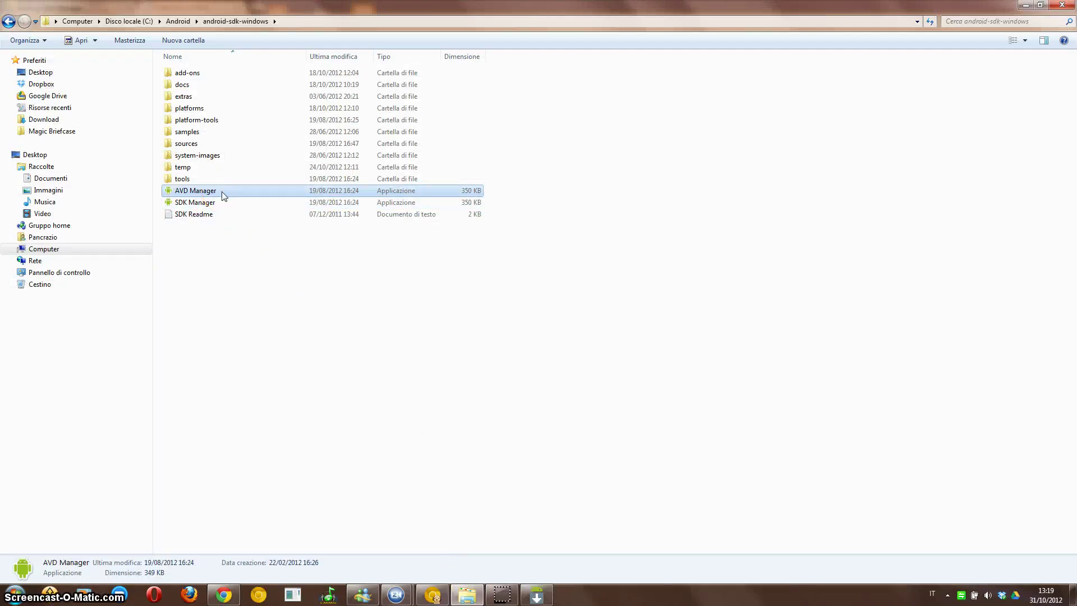
pyautogui.doubleClick(224, 192)
pyautogui.click(190, 163)
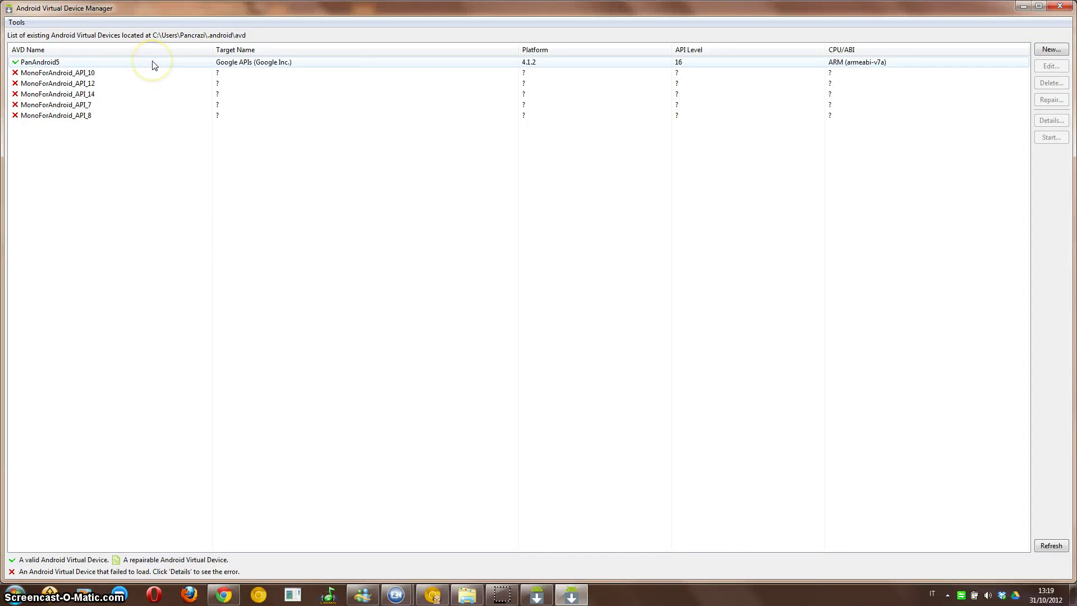
# - Examine the details of the PanAndroid5 virtual device, including its target, skin, SD card and hardware settings
pyautogui.click(280, 64)
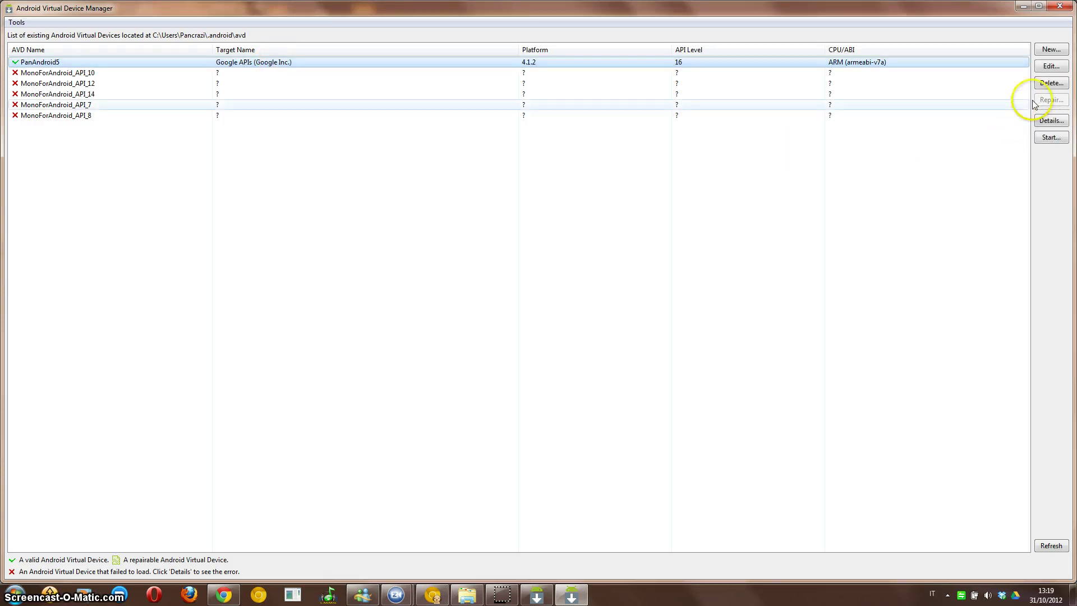
pyautogui.click(1055, 123)
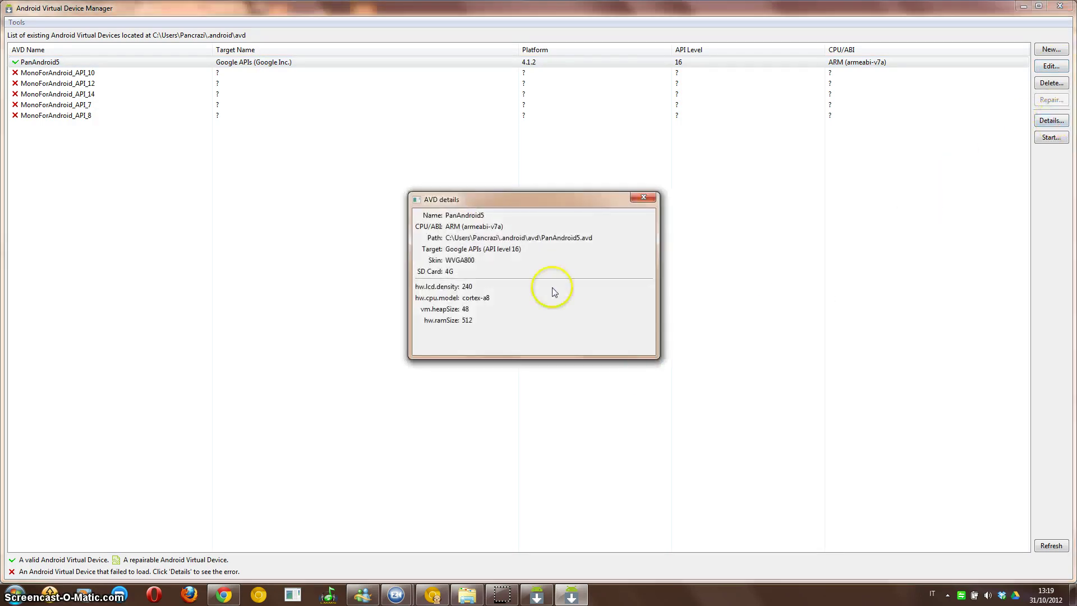
pyautogui.moveTo(547, 195); pyautogui.dragTo(559, 155)
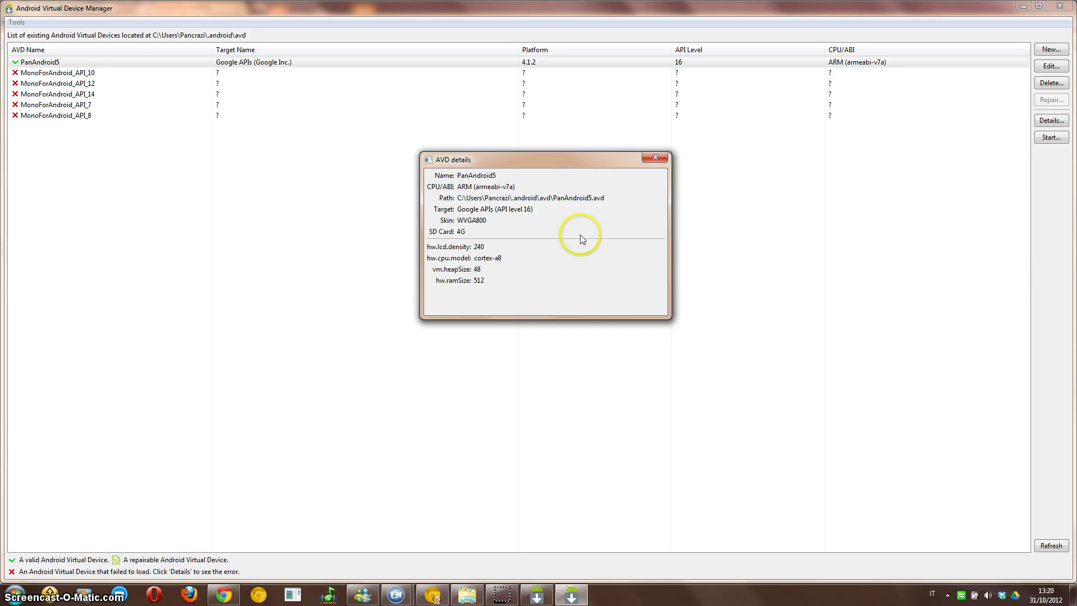
pyautogui.click(653, 158)
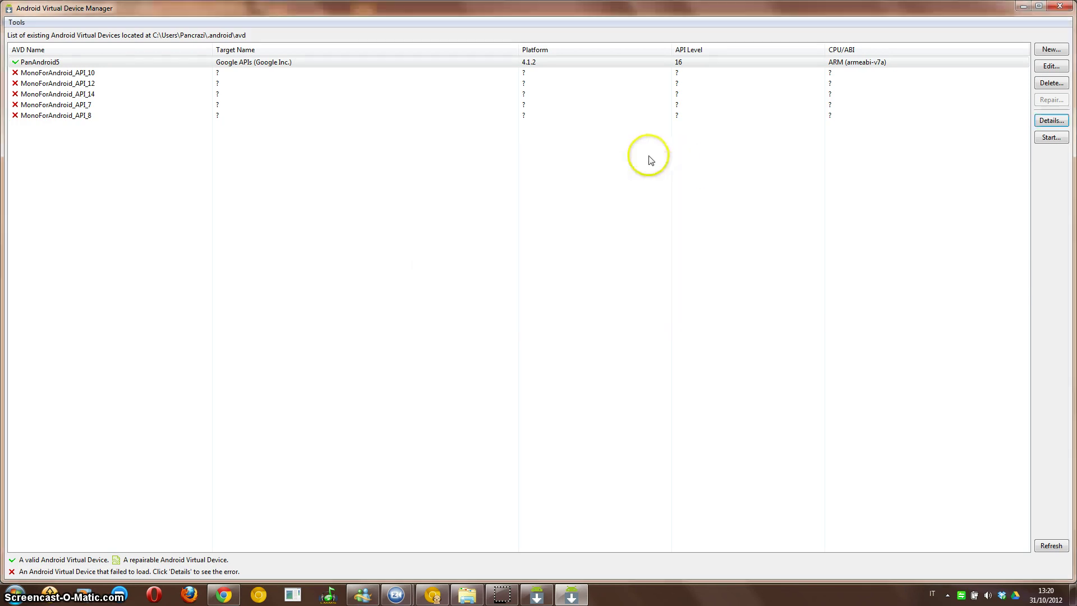
# - Launch the PanAndroid5 virtual device with the default launch options and bring its emulator window to the front
pyautogui.click(1051, 138)
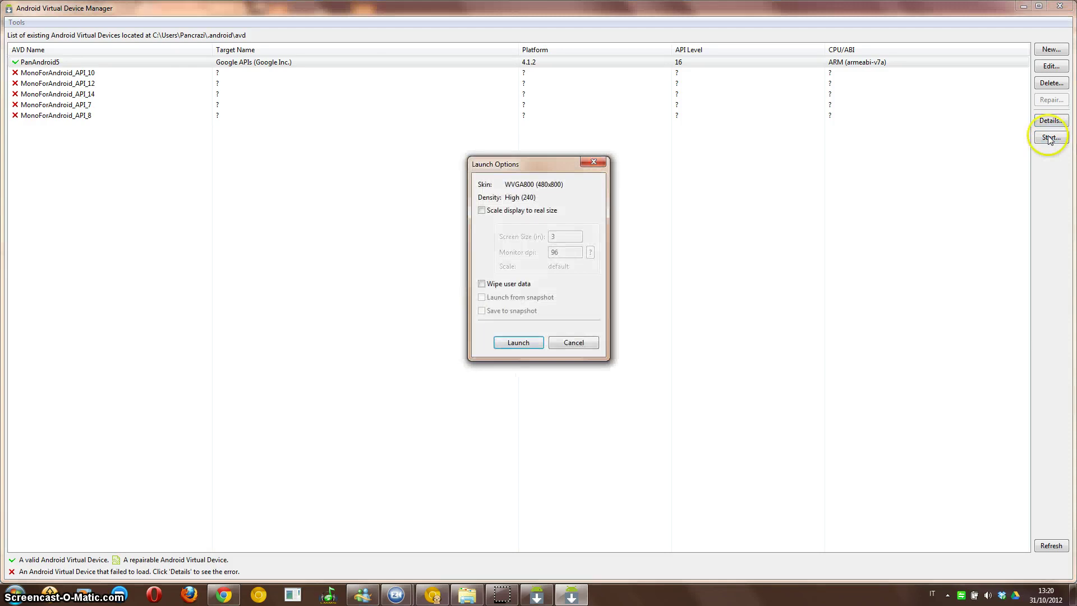
pyautogui.click(521, 340)
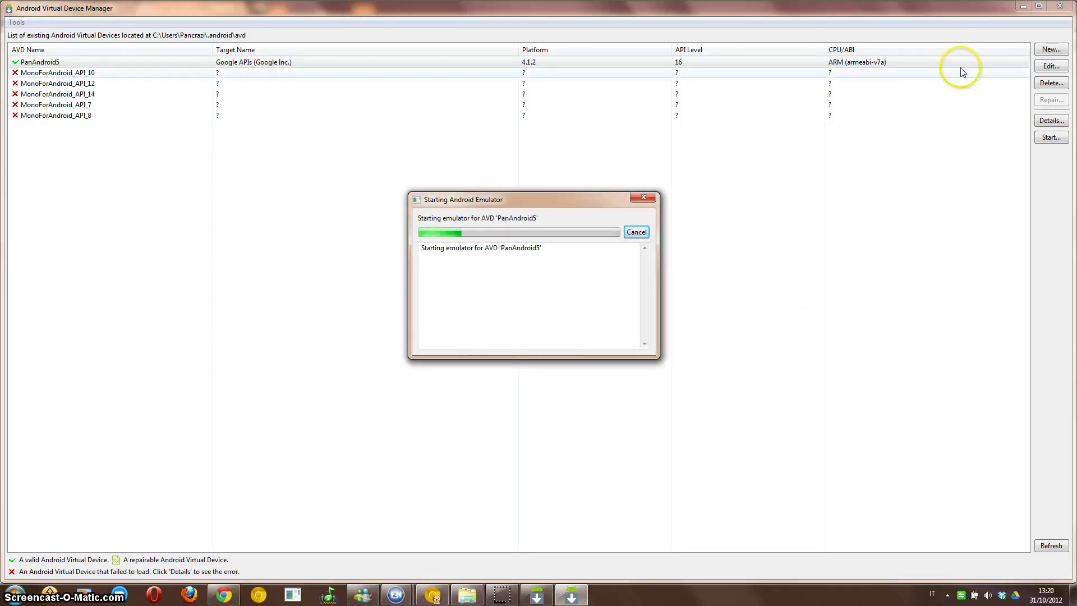
pyautogui.click(1023, 8)
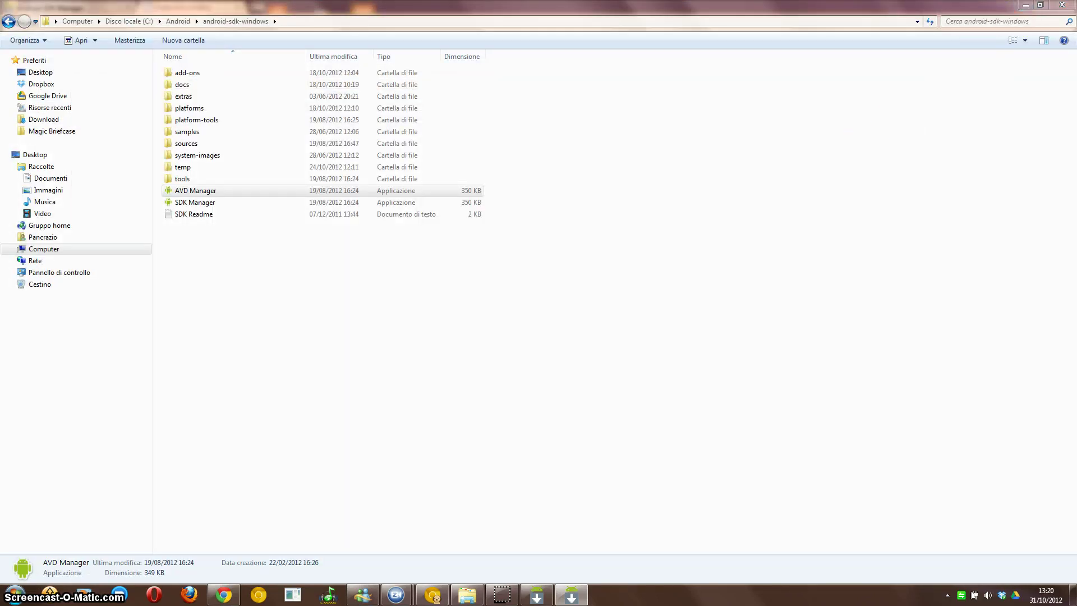
pyautogui.click(1024, 6)
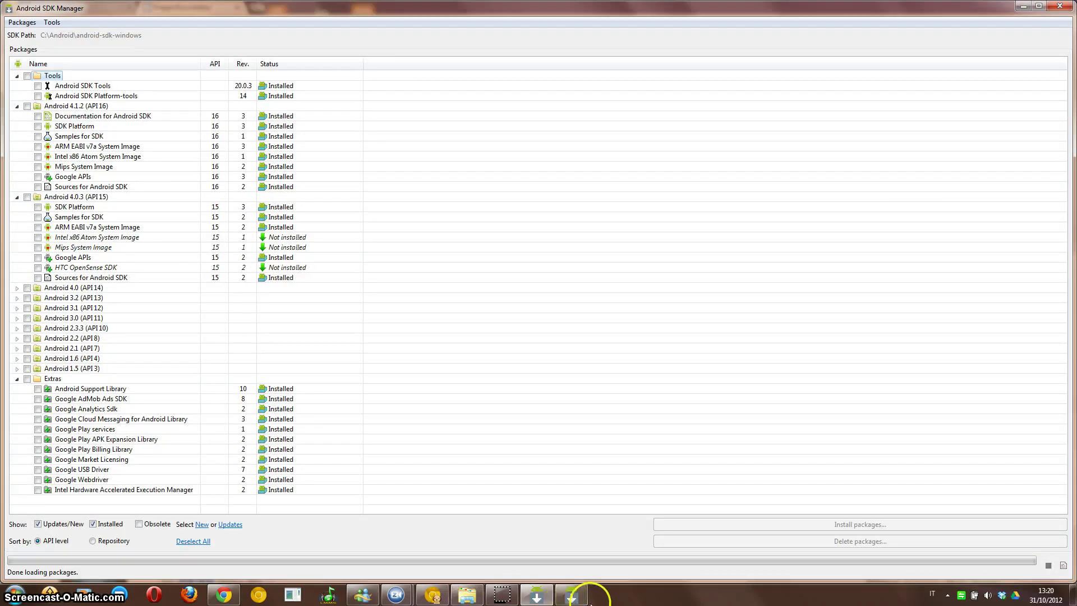
pyautogui.click(585, 596)
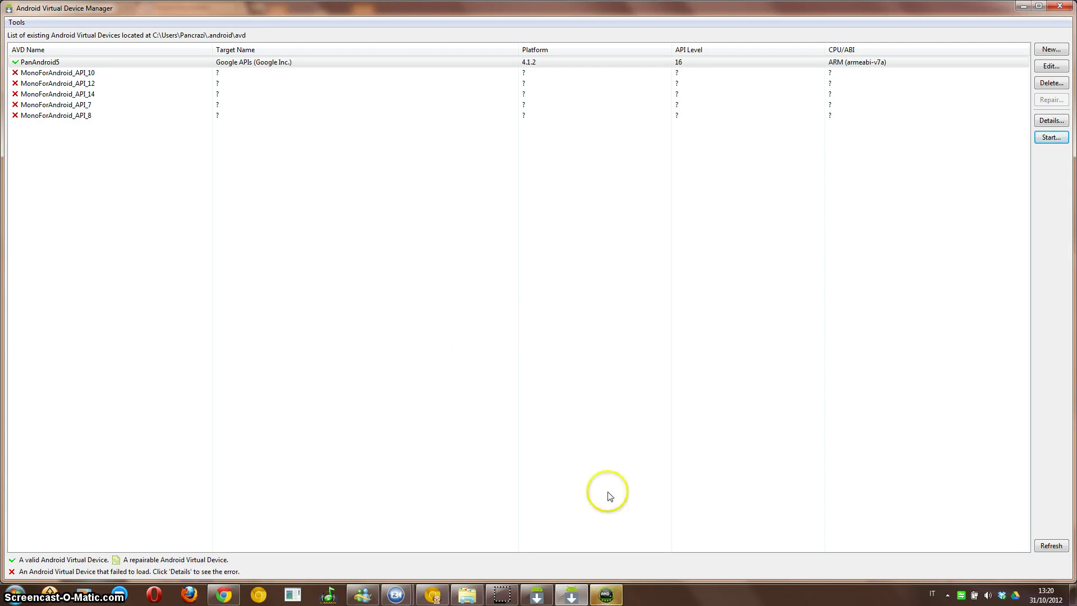
pyautogui.rightClick(608, 596)
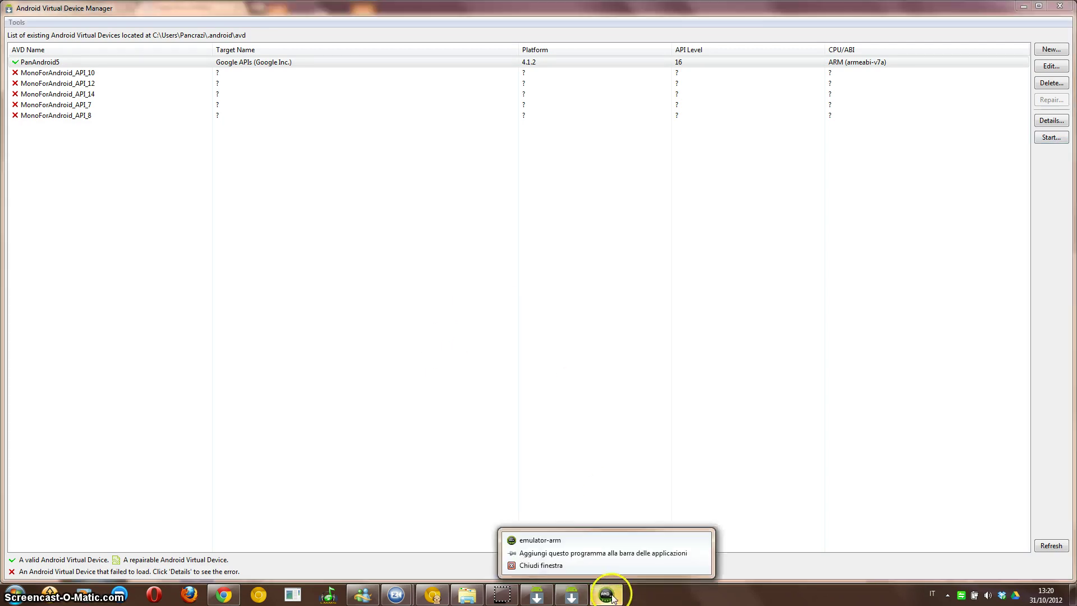
pyautogui.click(564, 540)
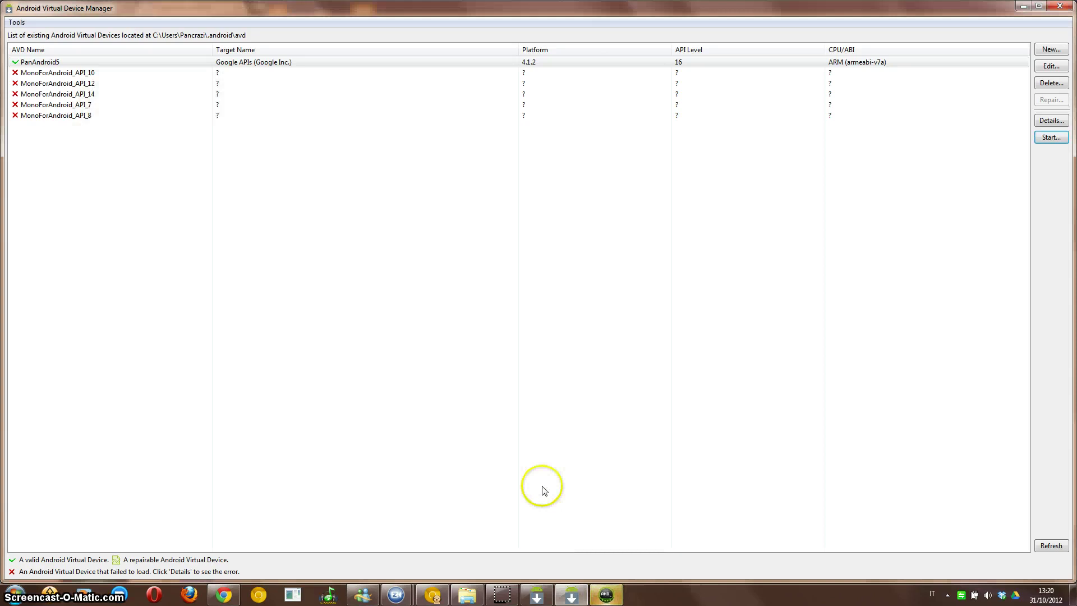
pyautogui.click(610, 594)
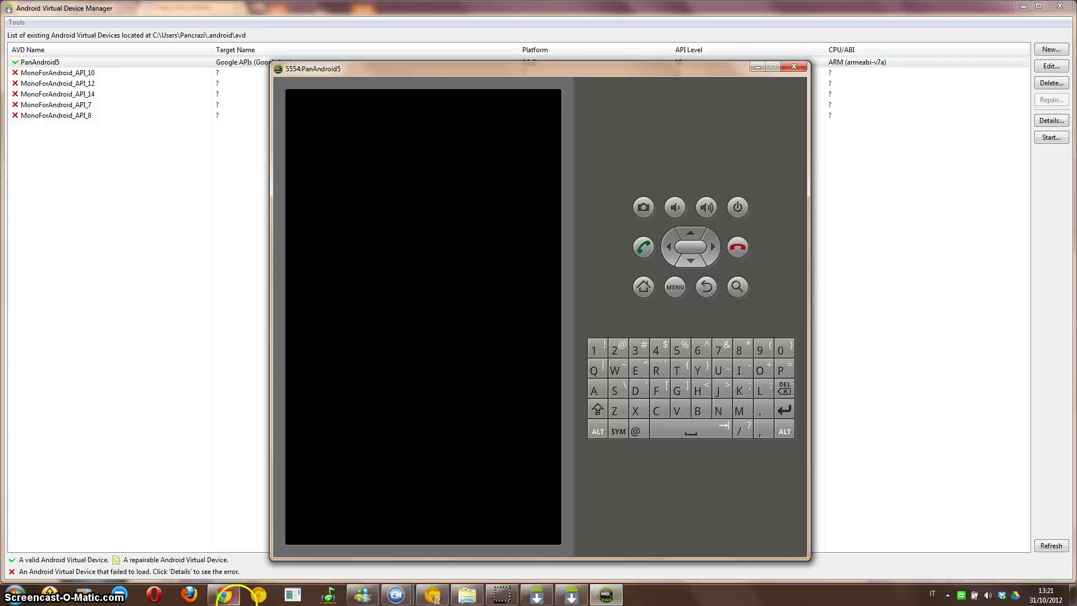
# - Switch to Chrome, open the Installing the SDK guide and expand its instructions for other platforms
pyautogui.click(232, 598)
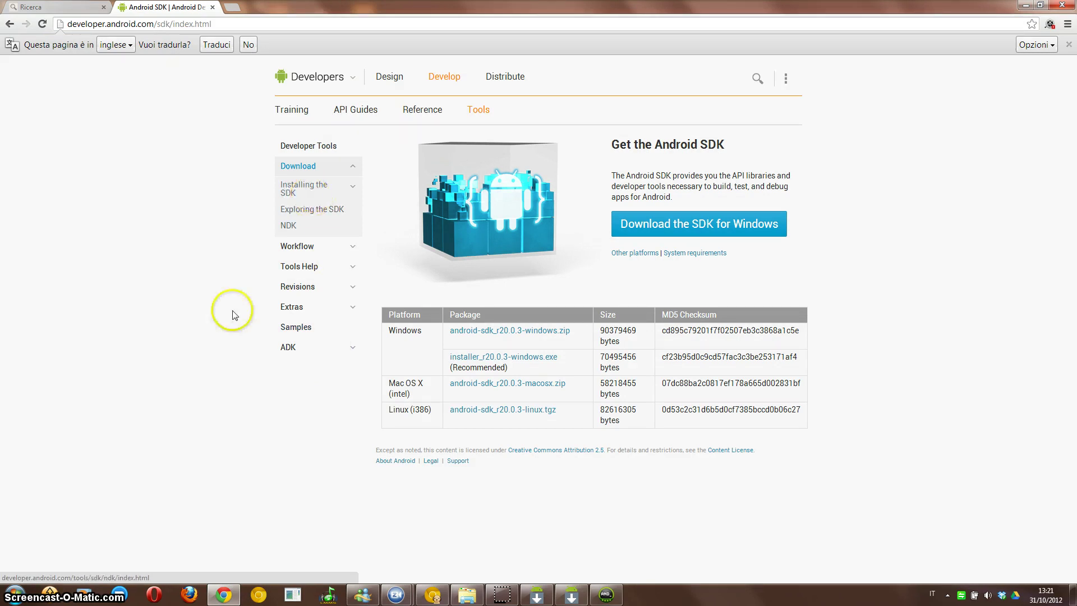
pyautogui.click(310, 183)
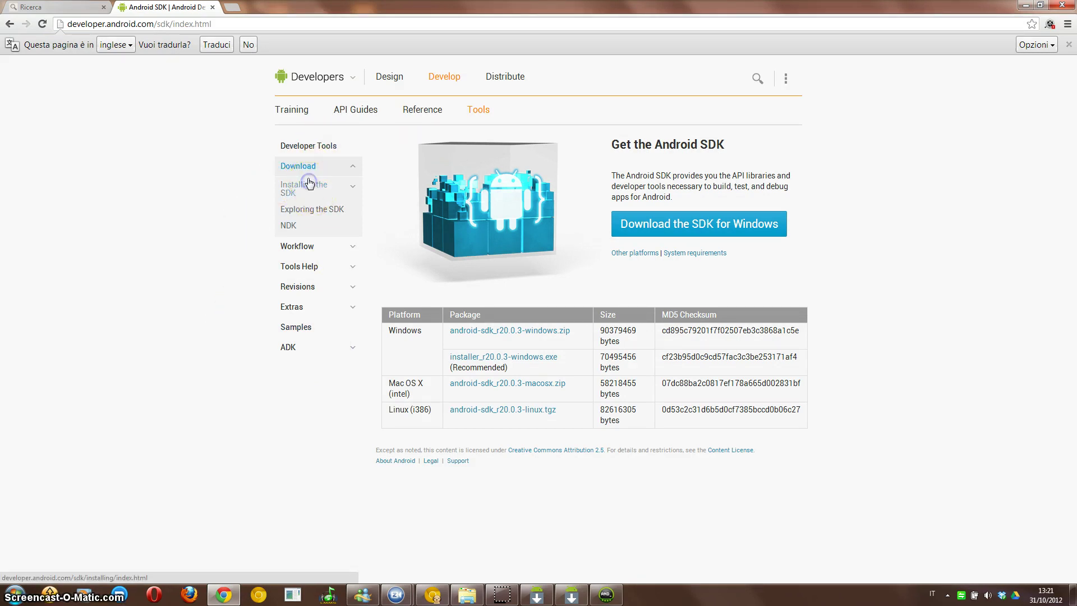
pyautogui.click(290, 193)
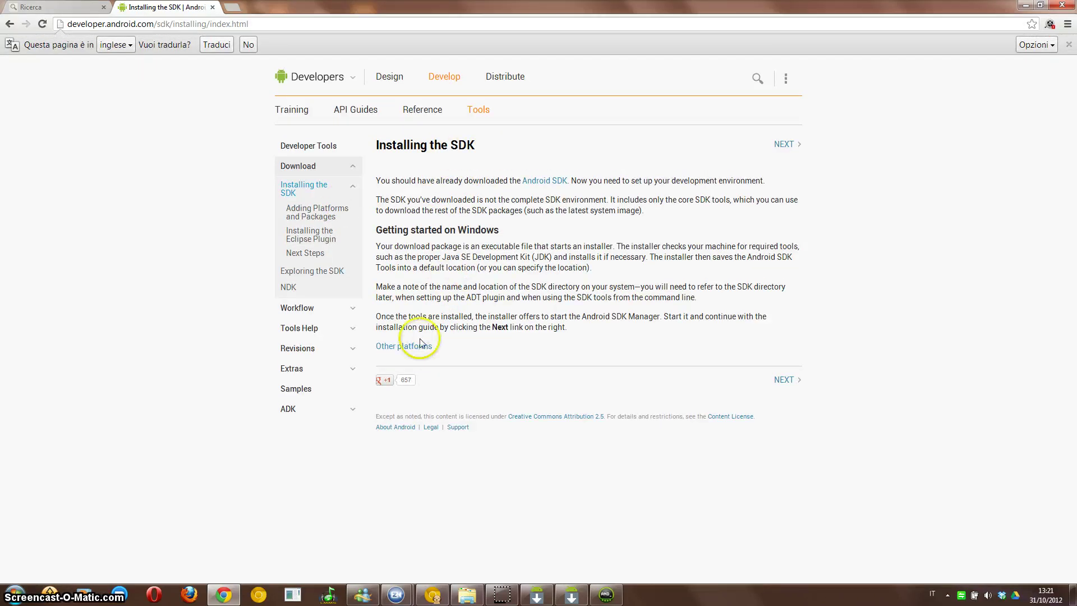
pyautogui.click(414, 346)
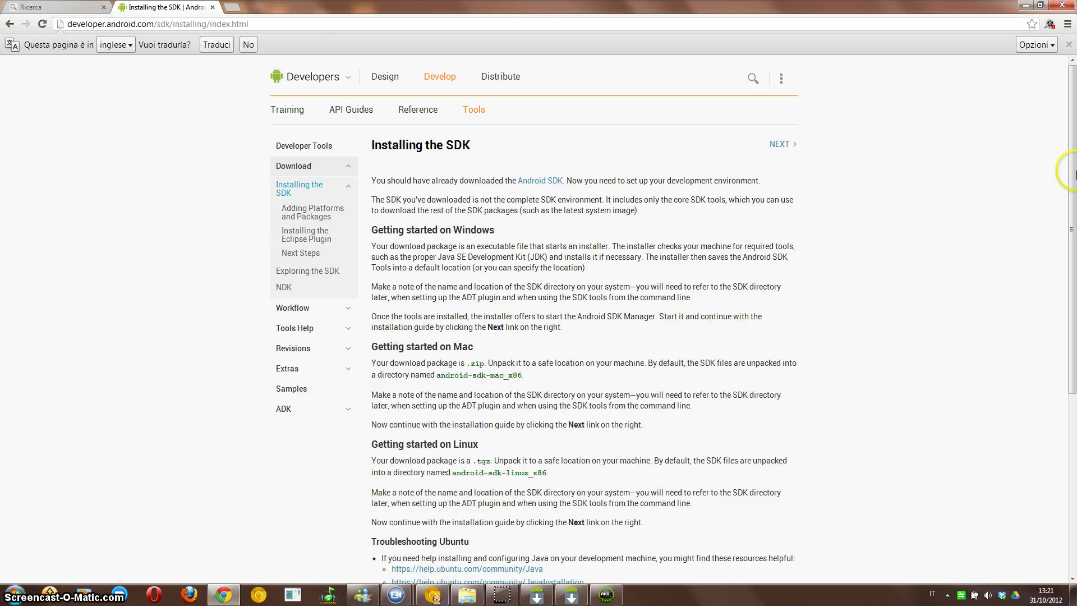
# - Examine the Troubleshooting Ubuntu section and highlight "Java and Eclipse" in the installation steps
pyautogui.moveTo(1073, 173); pyautogui.dragTo(1071, 387)
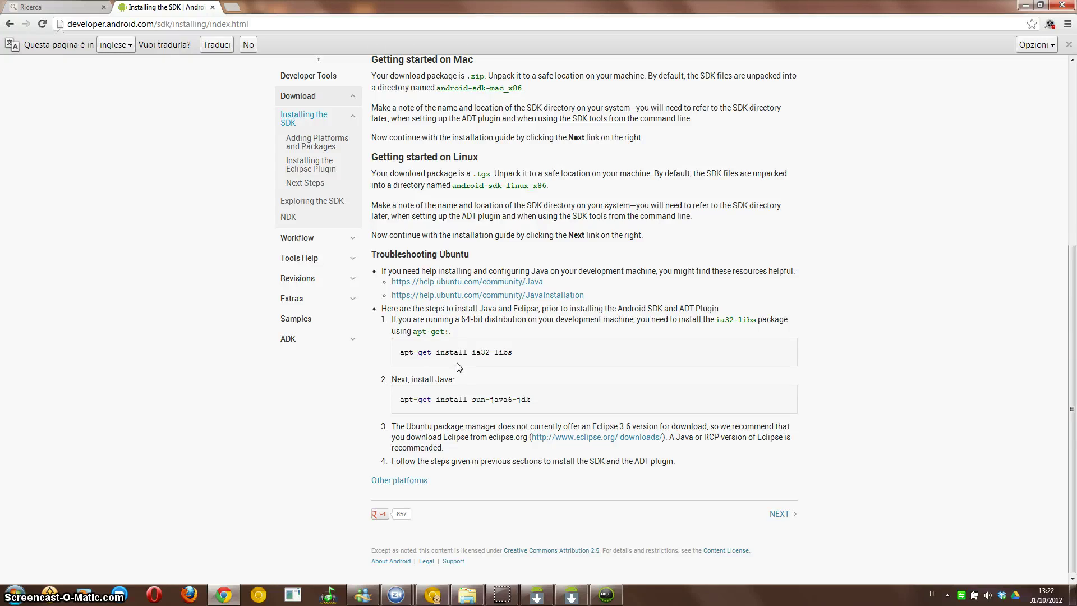
pyautogui.moveTo(479, 309); pyautogui.dragTo(537, 309)
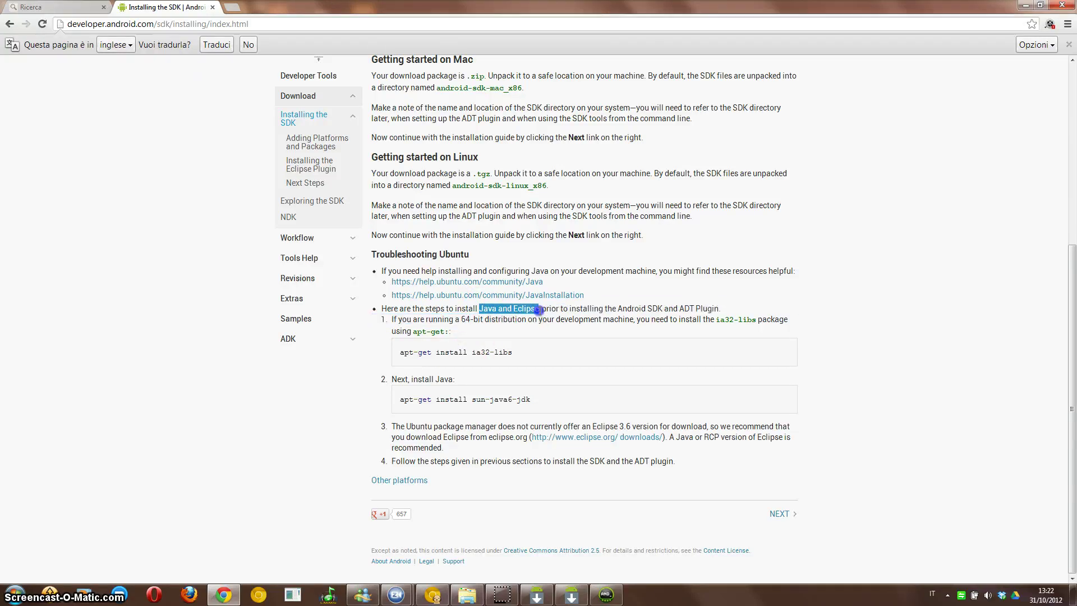